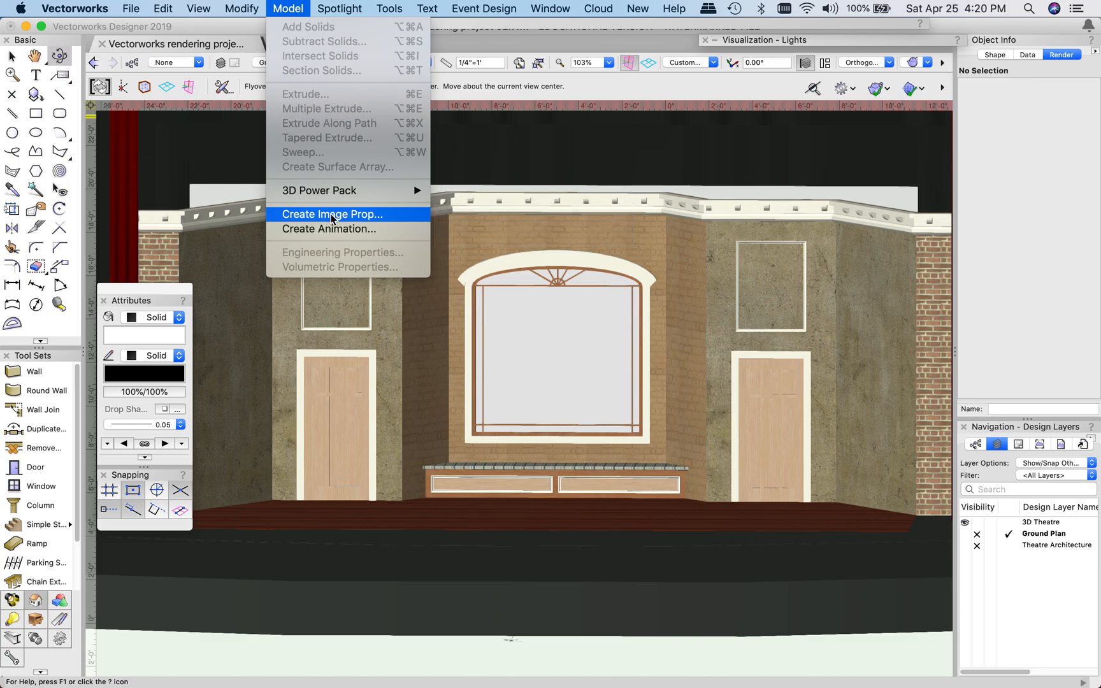
# Start a new image prop from the imported image file sunset.jpg
pyautogui.click(332, 216)
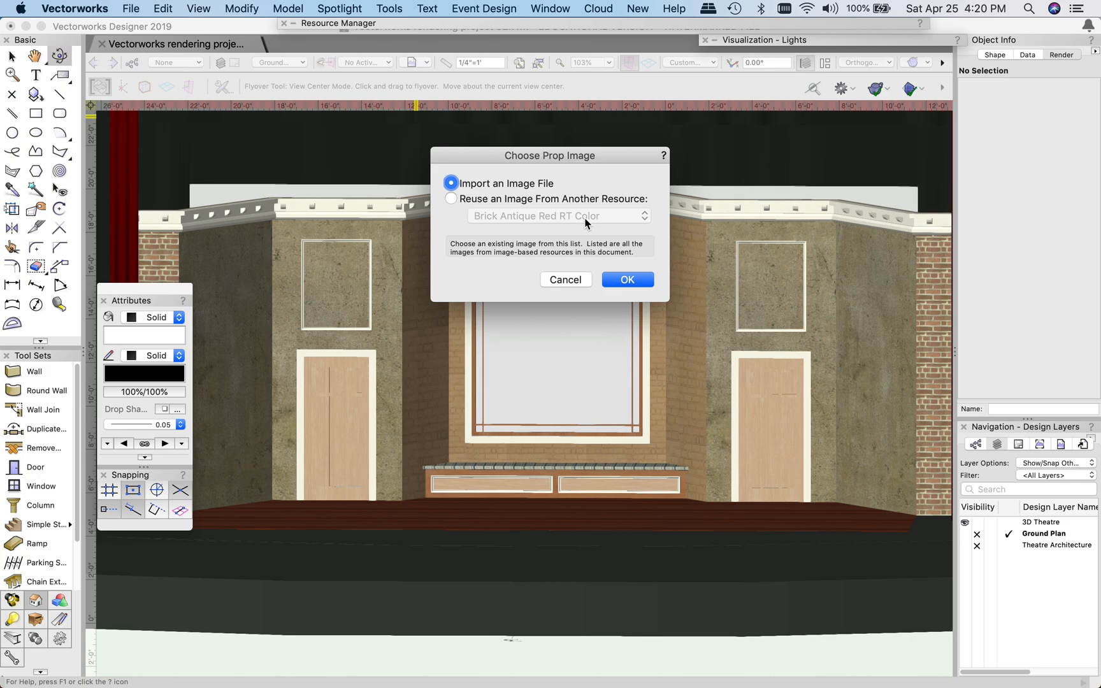
pyautogui.click(627, 280)
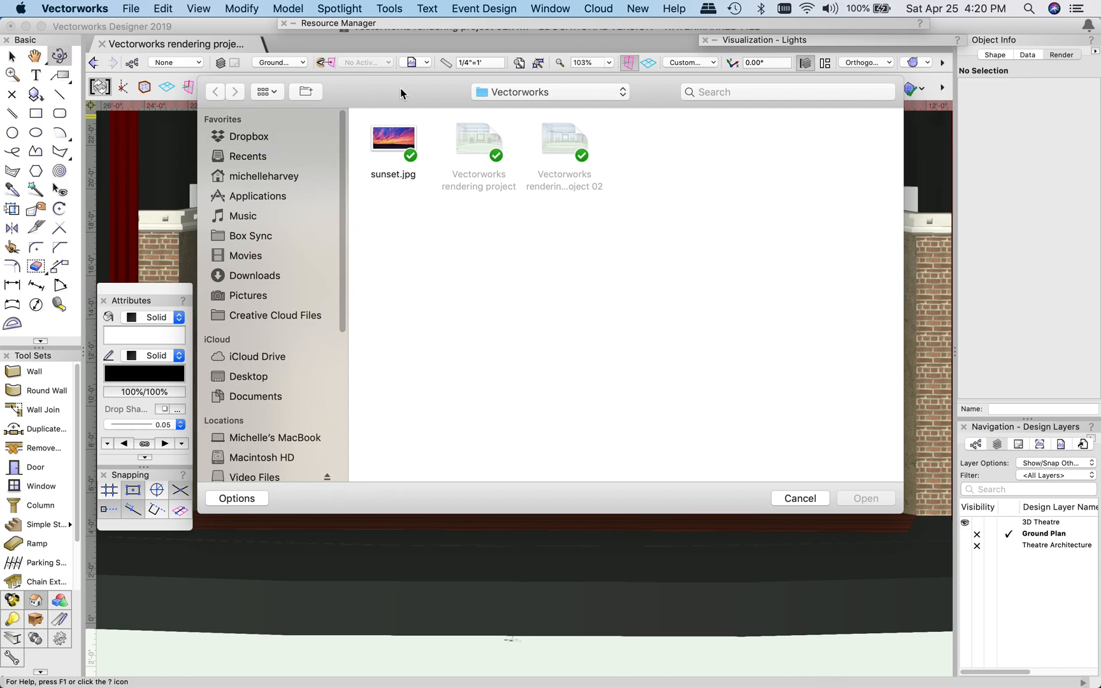
pyautogui.moveTo(401, 94); pyautogui.dragTo(400, 118)
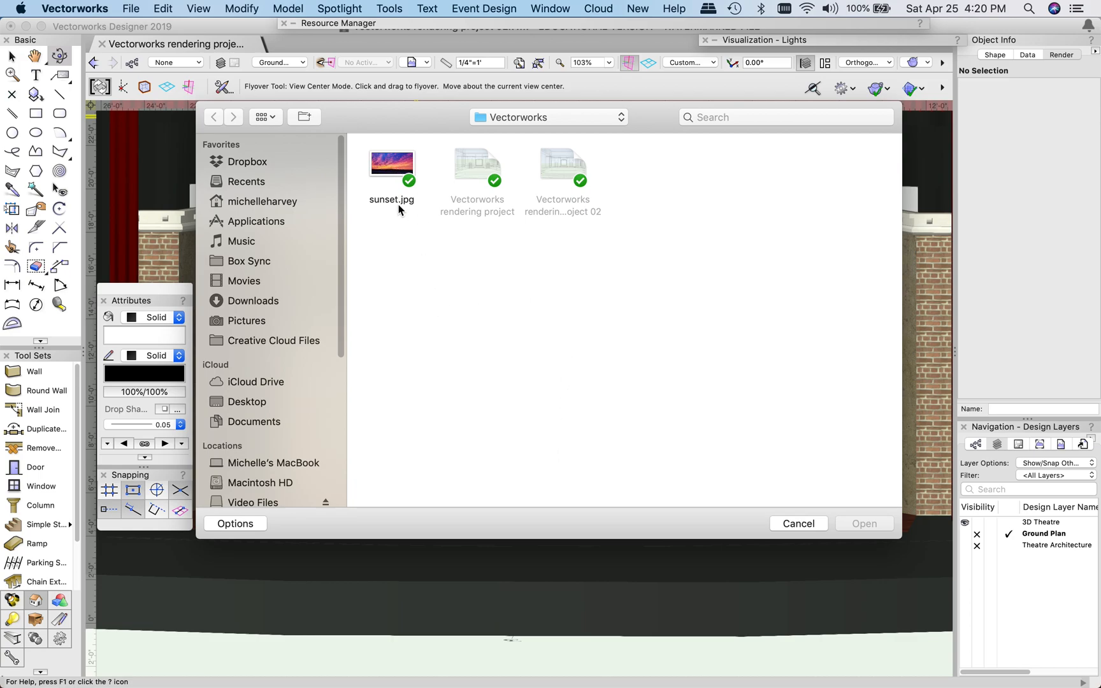
pyautogui.click(399, 167)
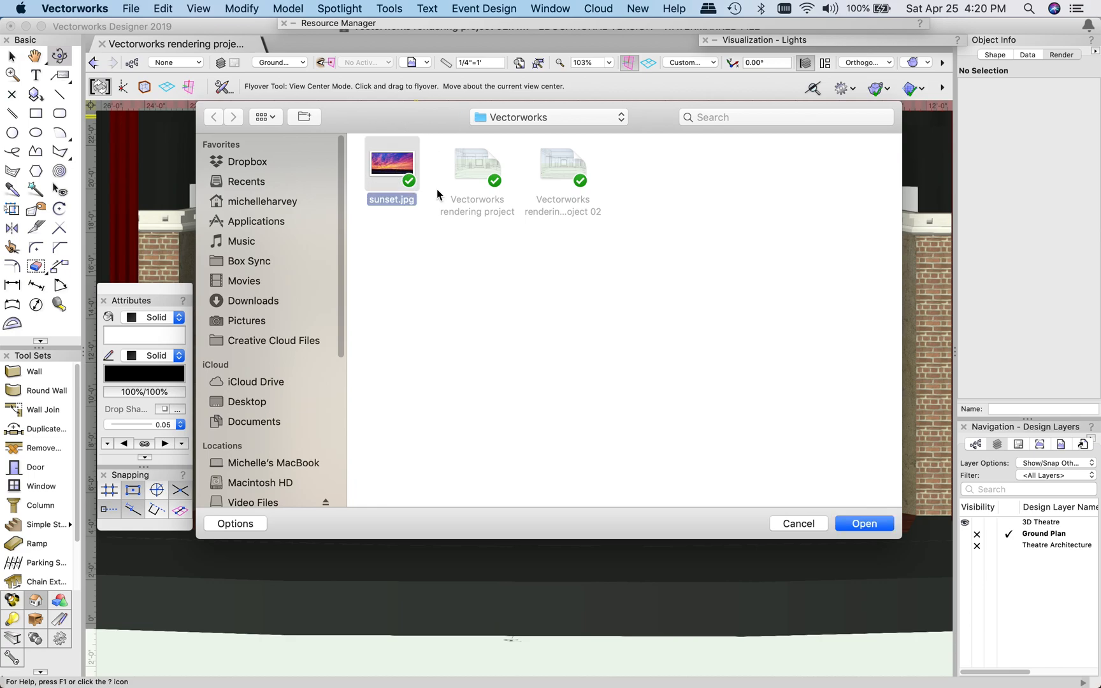
pyautogui.click(865, 523)
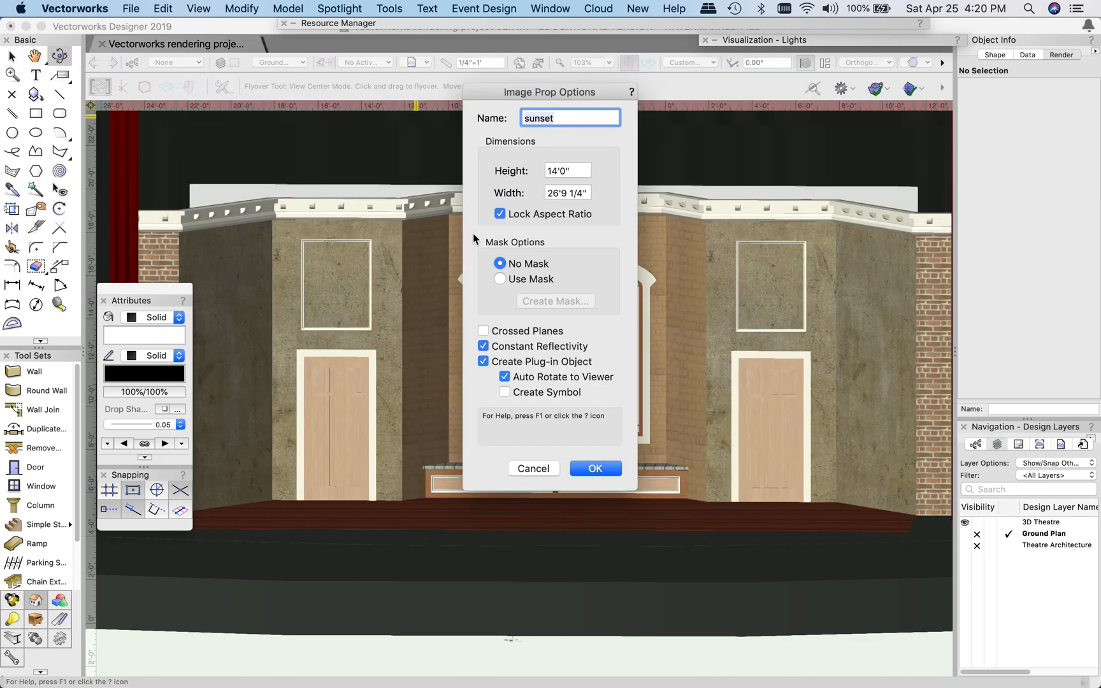
# Name the image prop sunset 01 and set its width to 44'
pyautogui.click(559, 118)
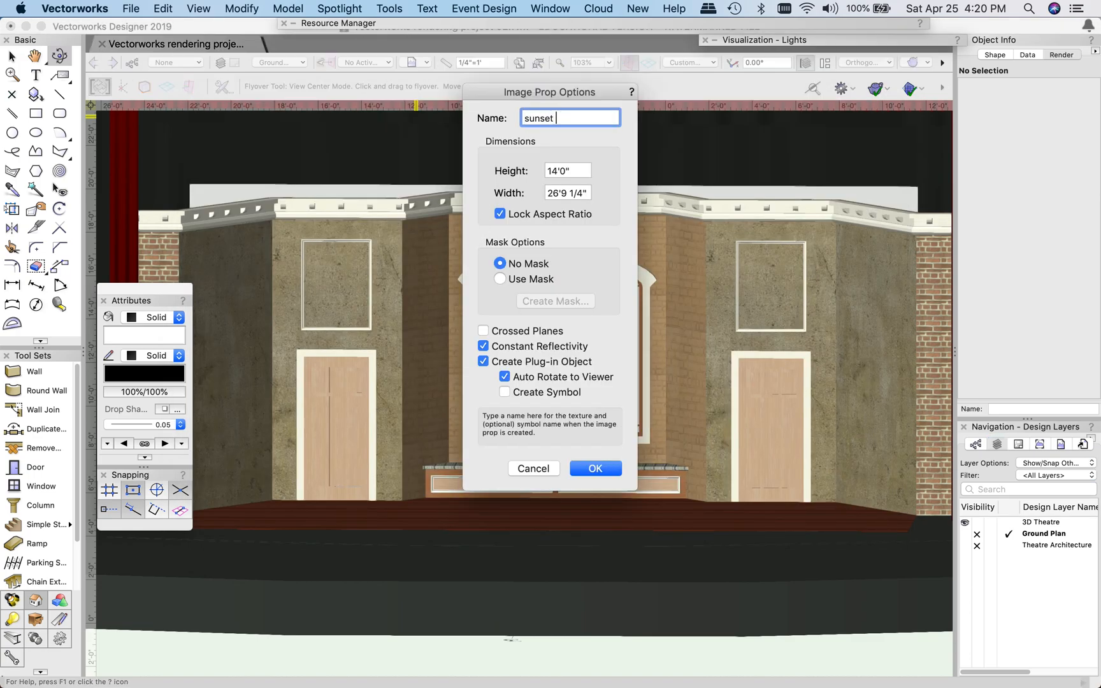
pyautogui.write('01')
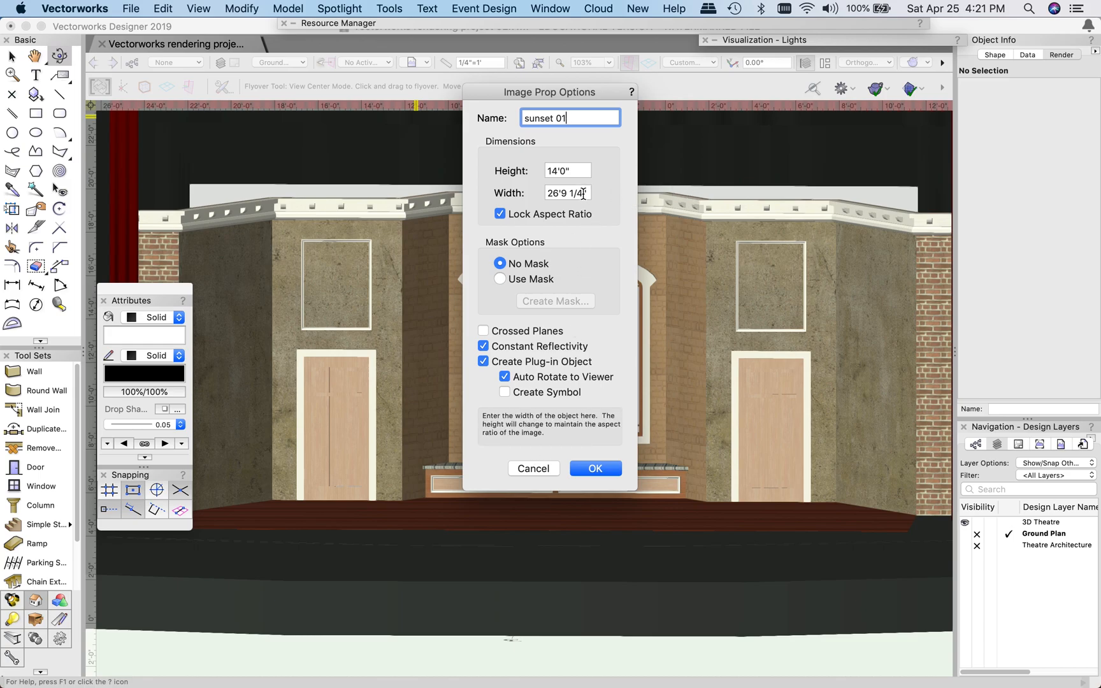
pyautogui.click(585, 192)
pyautogui.write("44'")
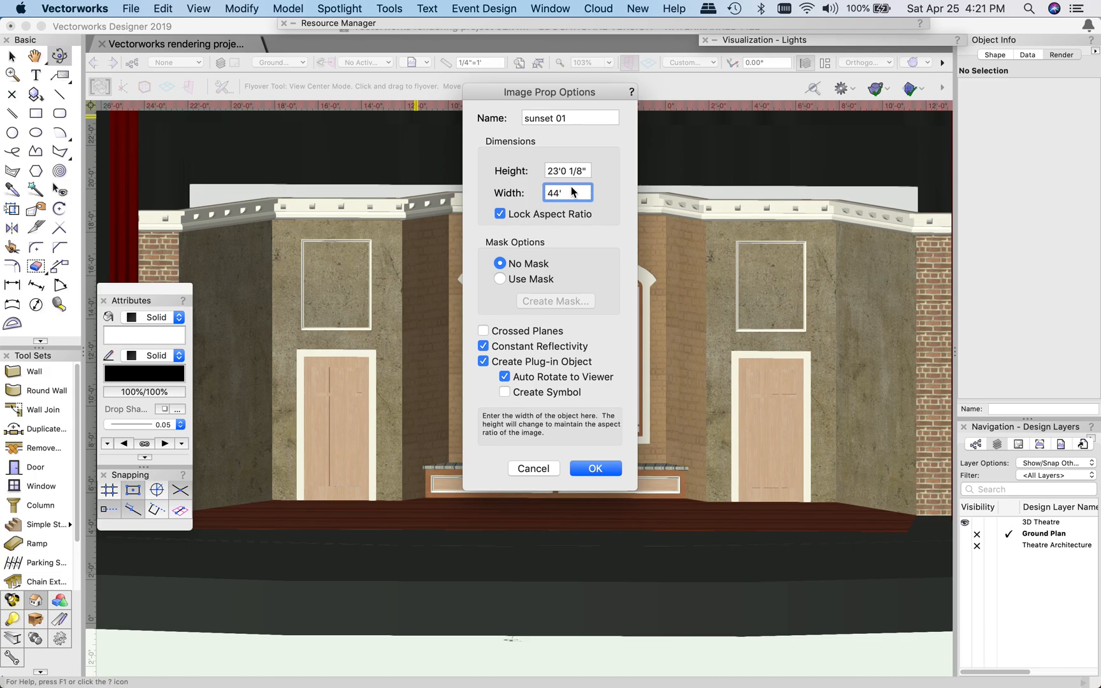
# Unlock the prop's aspect ratio, set its height to 14', and create it with Auto Rotate to Viewer turned off
pyautogui.click(500, 215)
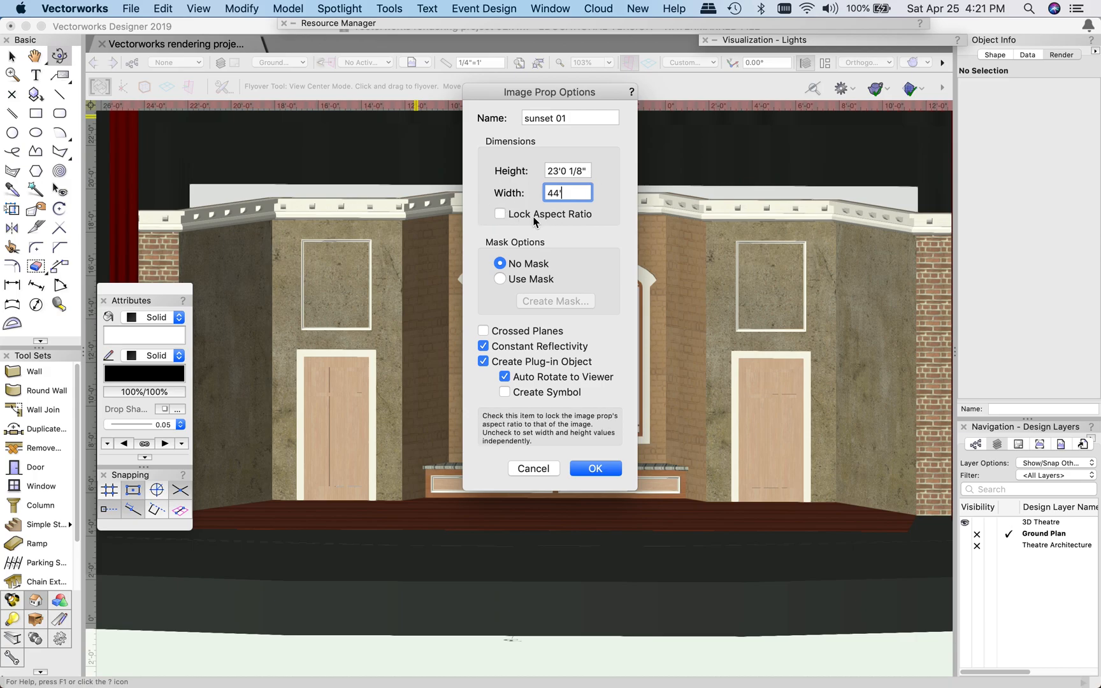
pyautogui.click(581, 171)
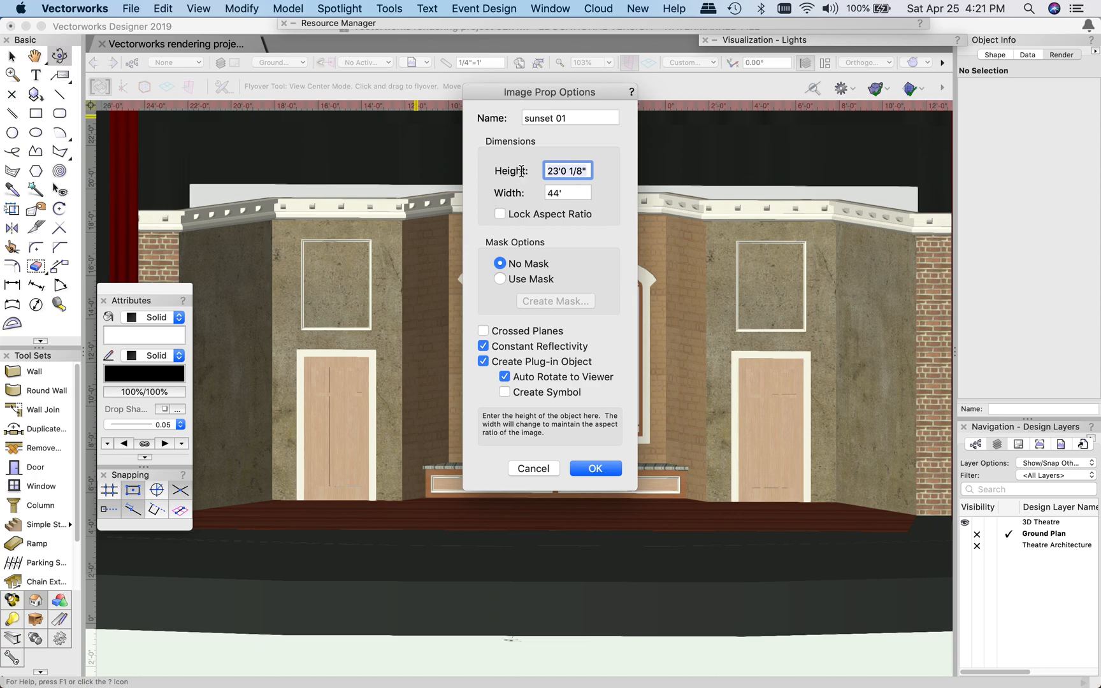
pyautogui.write("14'")
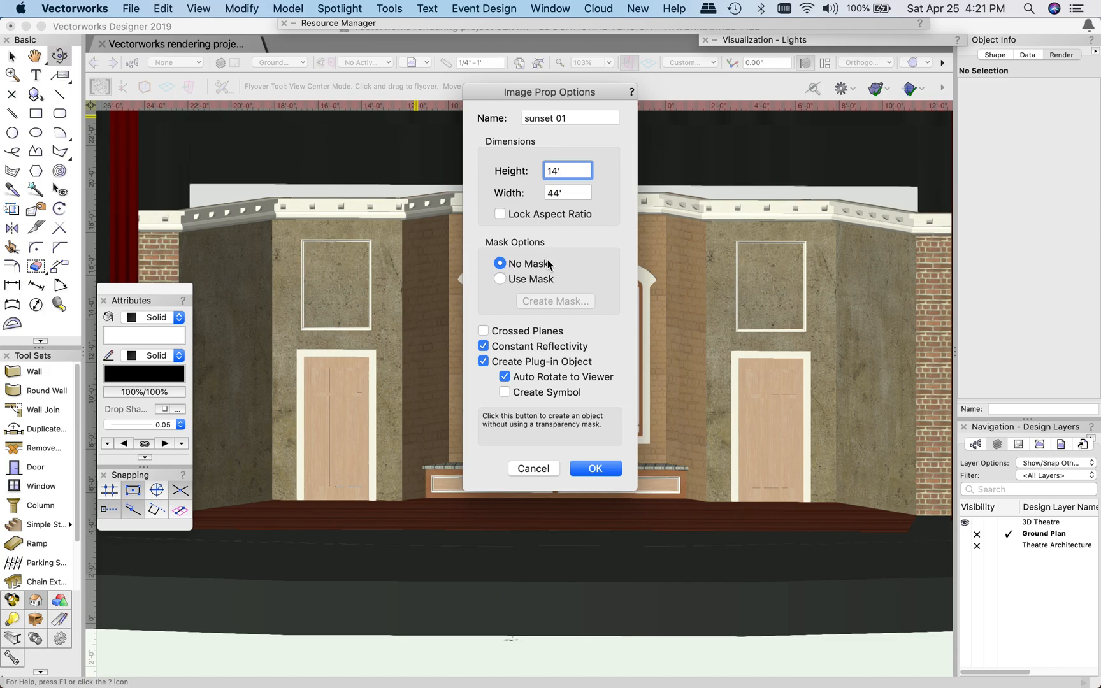
pyautogui.click(504, 377)
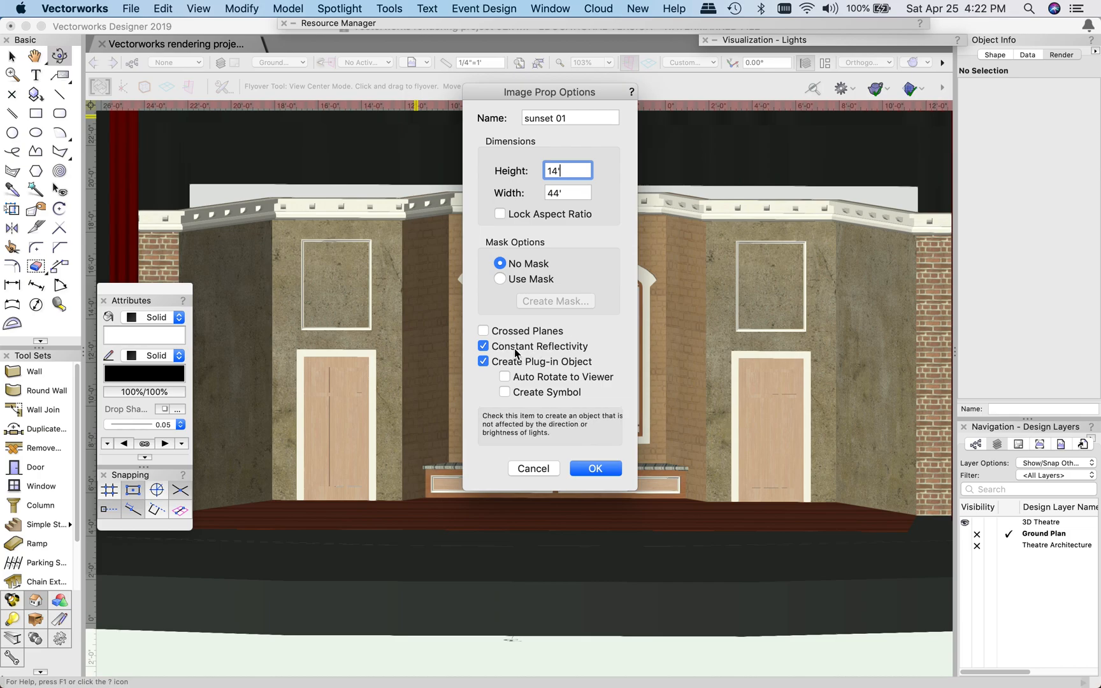
pyautogui.click(590, 467)
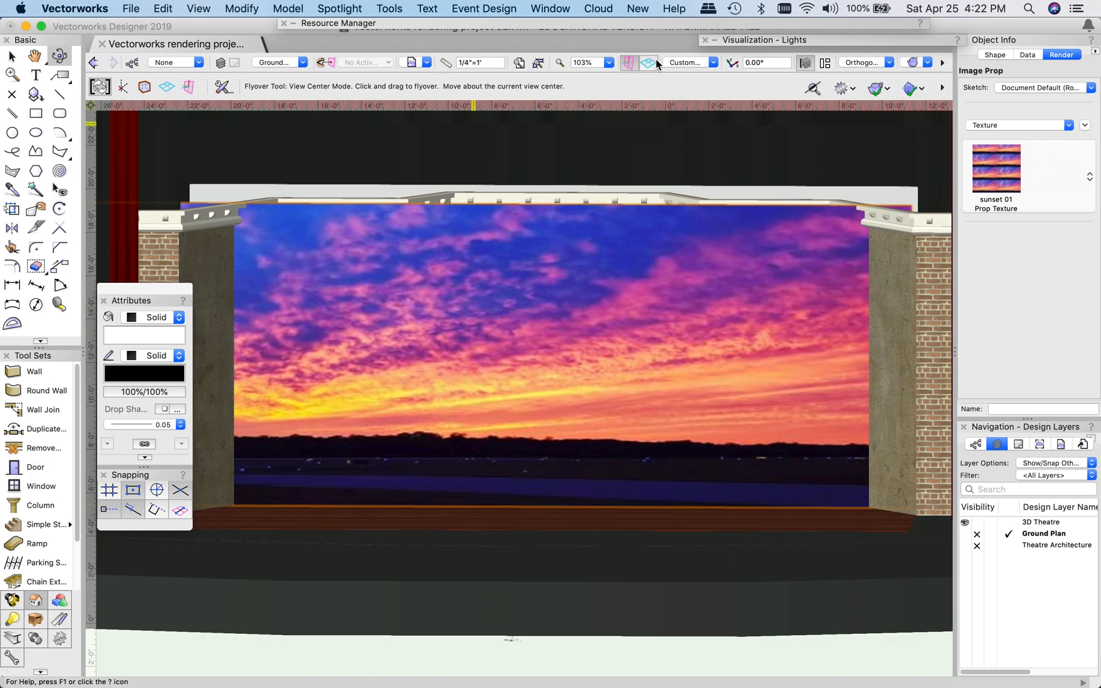
# In Top/Plan view, move the sunset prop upstage behind the set walls, just in front of the long double-line backdrop
pyautogui.click(680, 63)
pyautogui.click(707, 81)
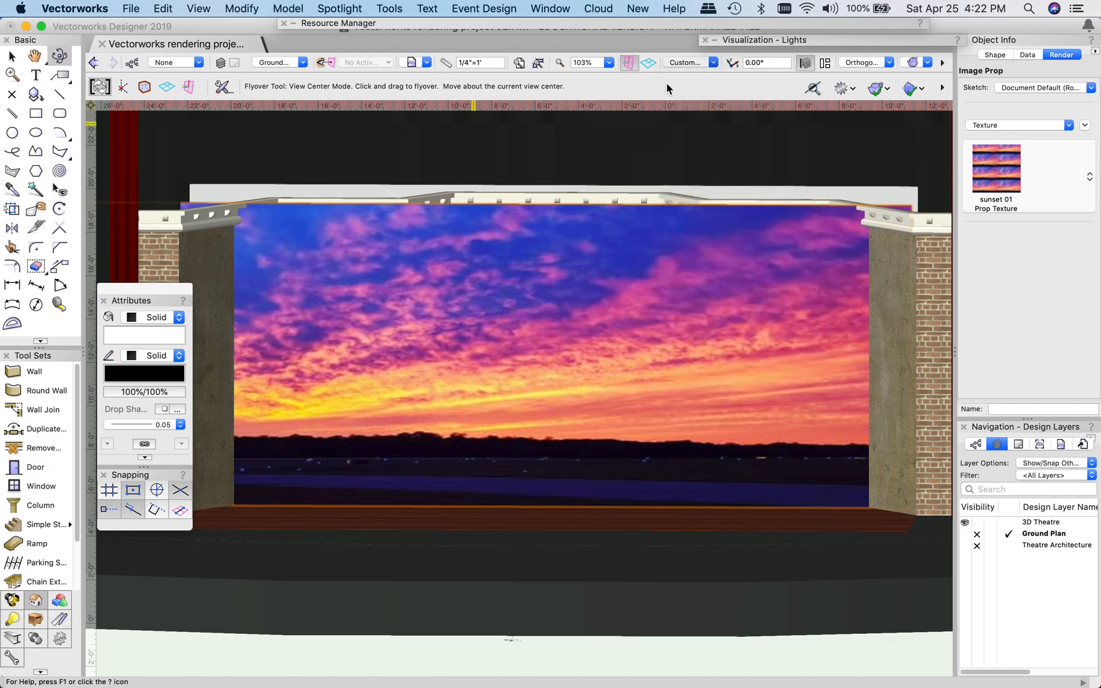
pyautogui.scroll(-3, 507, 425)
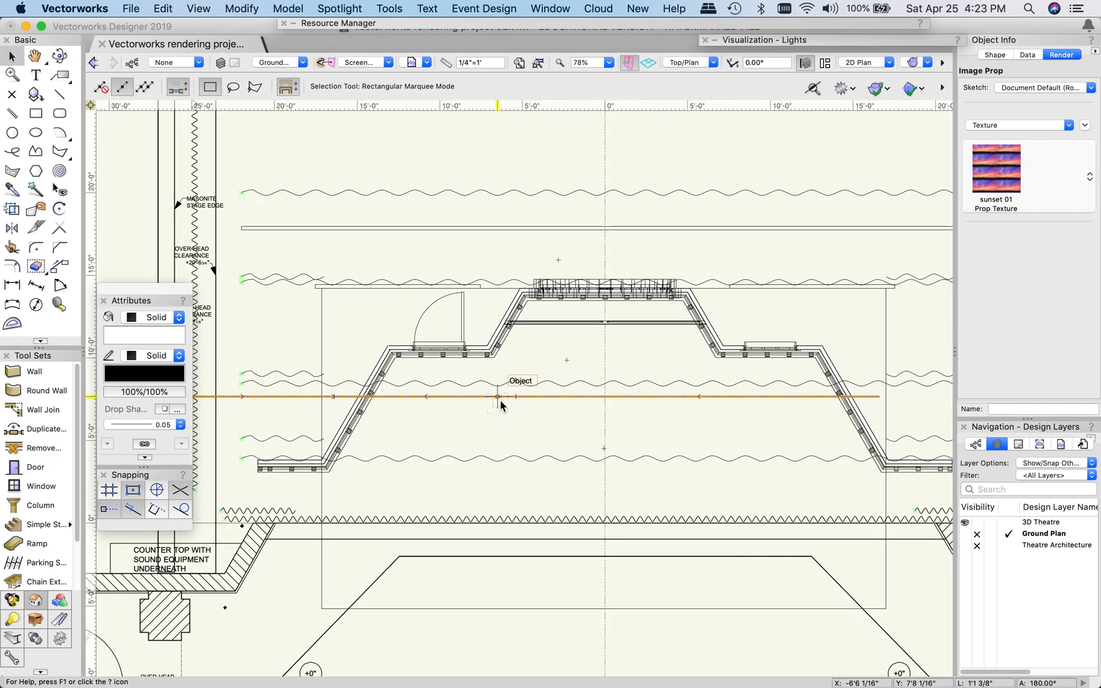
pyautogui.moveTo(503, 399); pyautogui.dragTo(571, 245)
pyautogui.moveTo(597, 251)
pyautogui.mouseDown()
pyautogui.moveTo(583, 244)
pyautogui.moveTo(592, 243)
pyautogui.mouseUp()
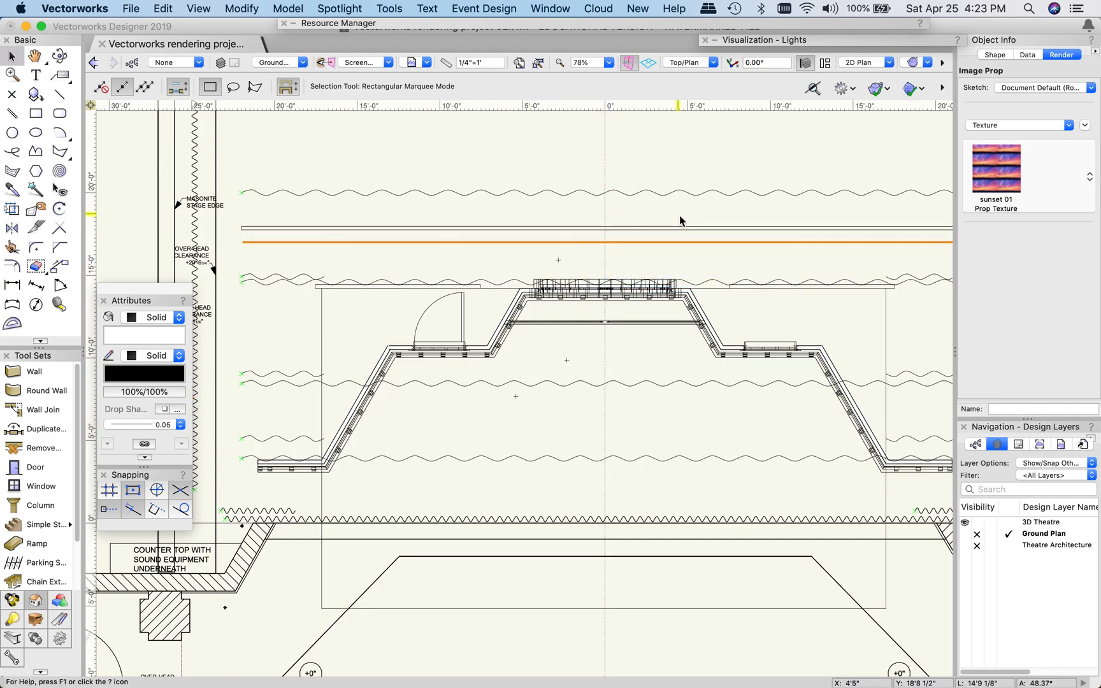
# Move the sunset prop by points from its insertion point to where the centre line meets the backdrop's front face
pyautogui.moveTo(662, 254); pyautogui.dragTo(583, 258, button='middle')
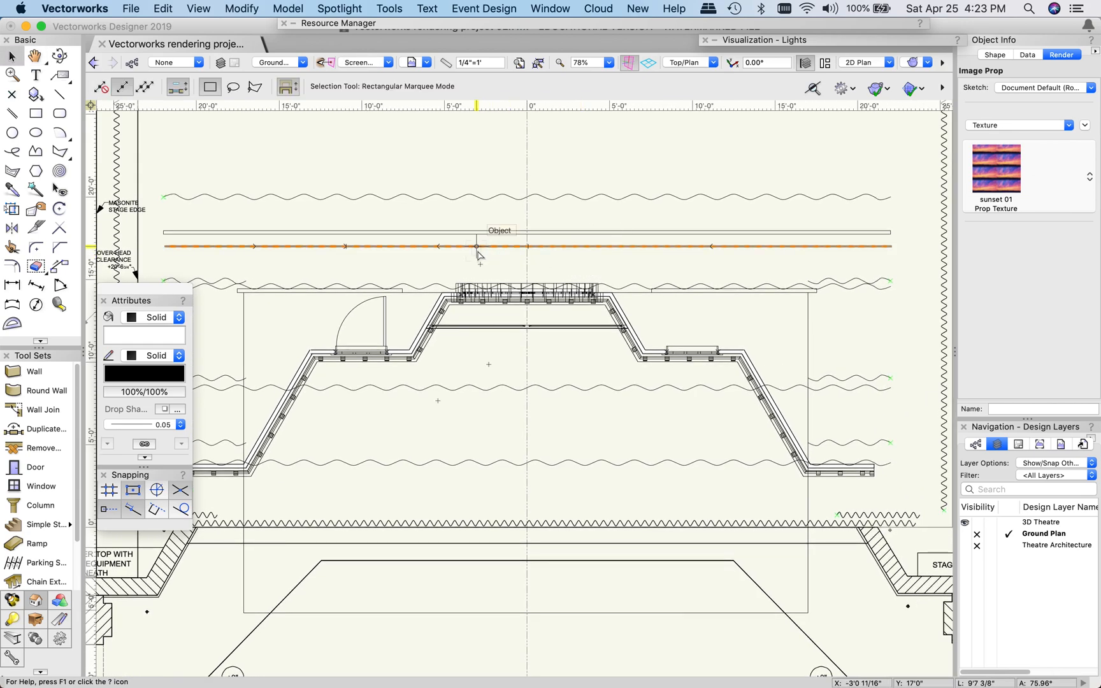
pyautogui.scroll(4, 478, 252)
pyautogui.hotkey('shift', 'm')
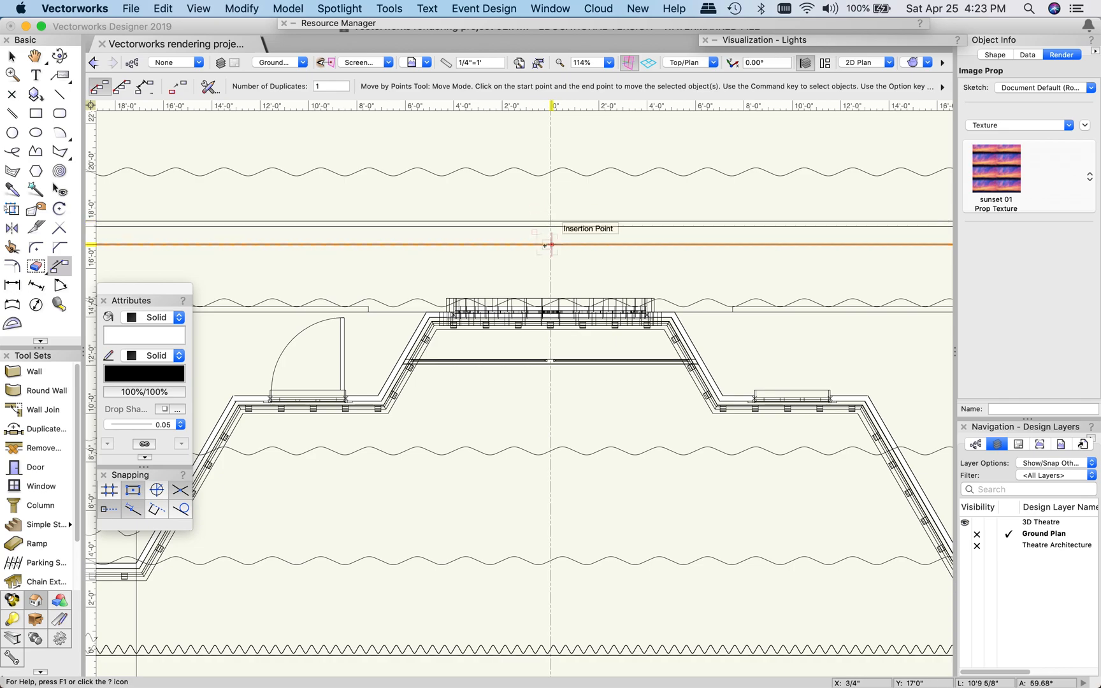
pyautogui.scroll(6, 552, 240)
pyautogui.click(572, 243)
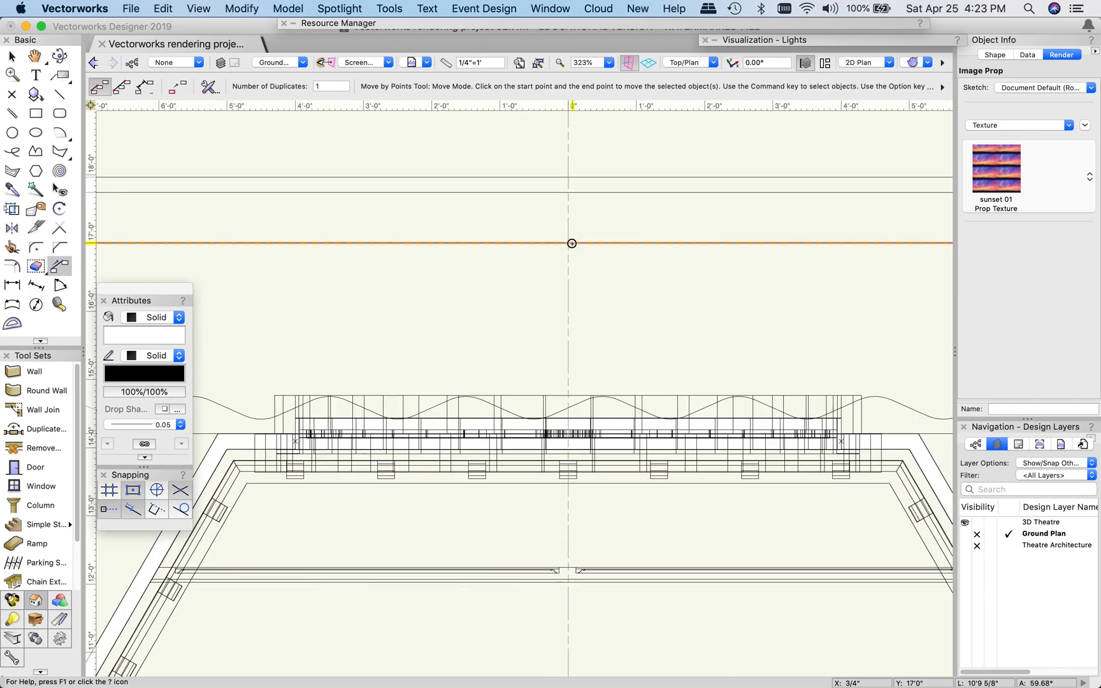
pyautogui.click(569, 192)
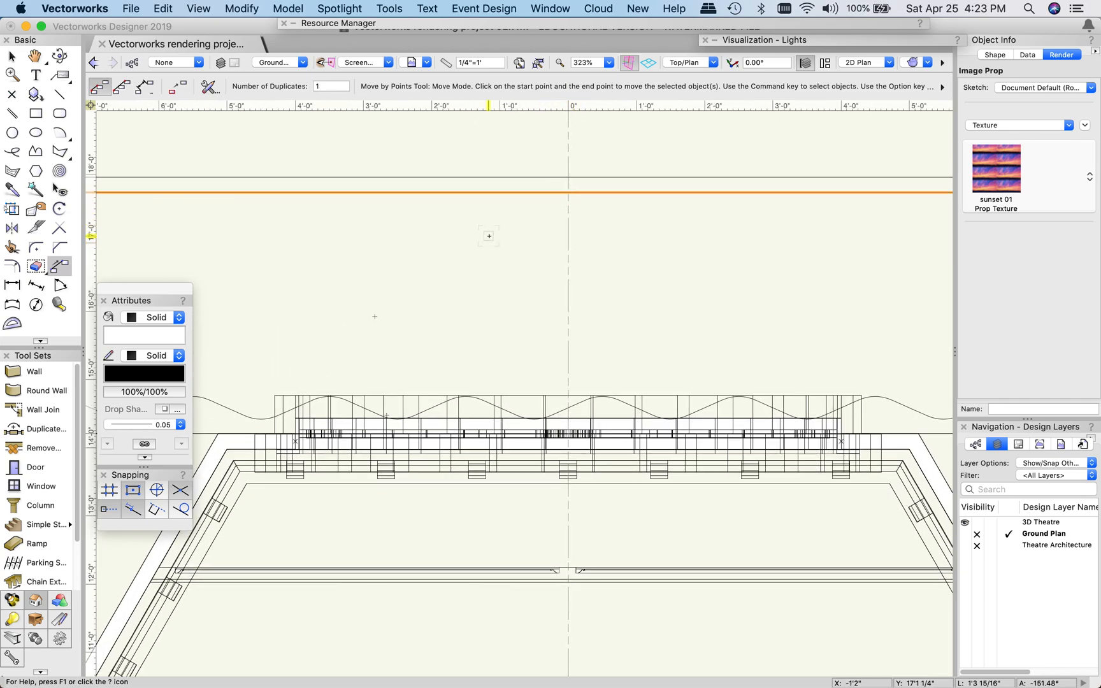
# Nudge the sunset prop slightly downstage, just off the backdrop's front face
pyautogui.hotkey('shift', 'Down')
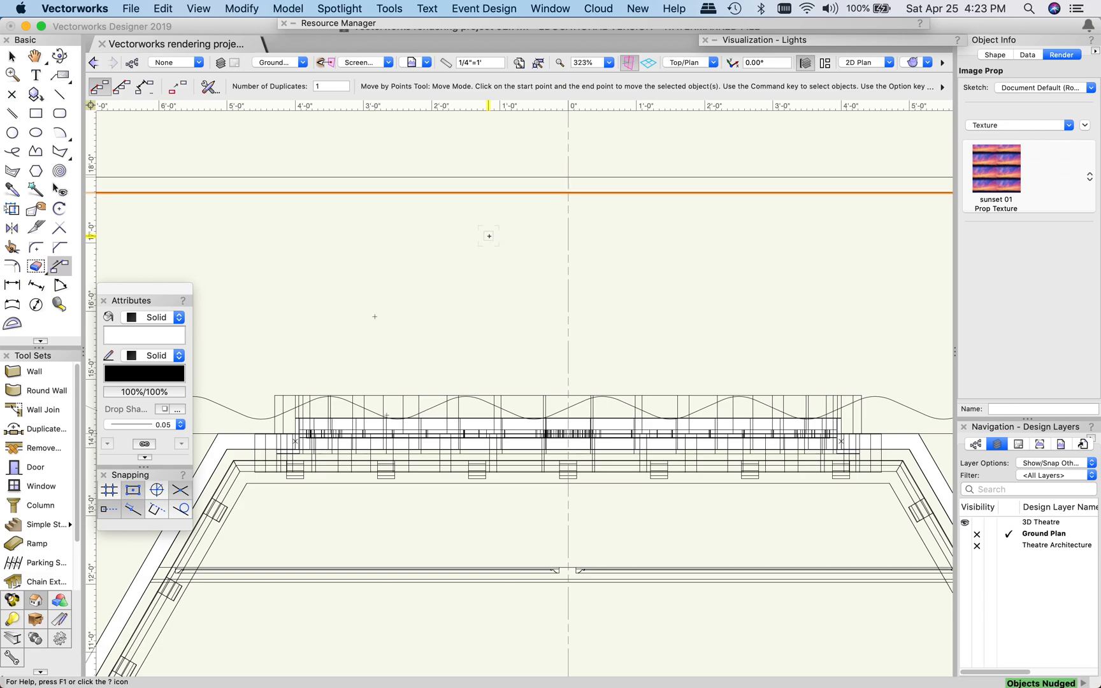
pyautogui.hotkey('shift', 'Down')
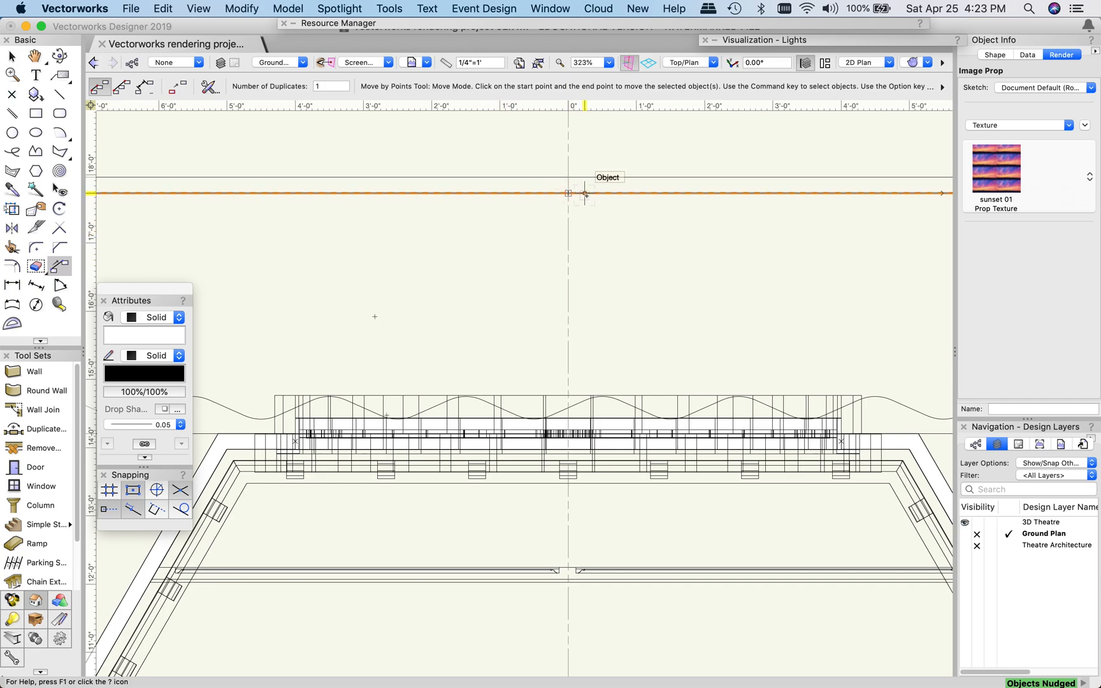
pyautogui.scroll(5, 568, 193)
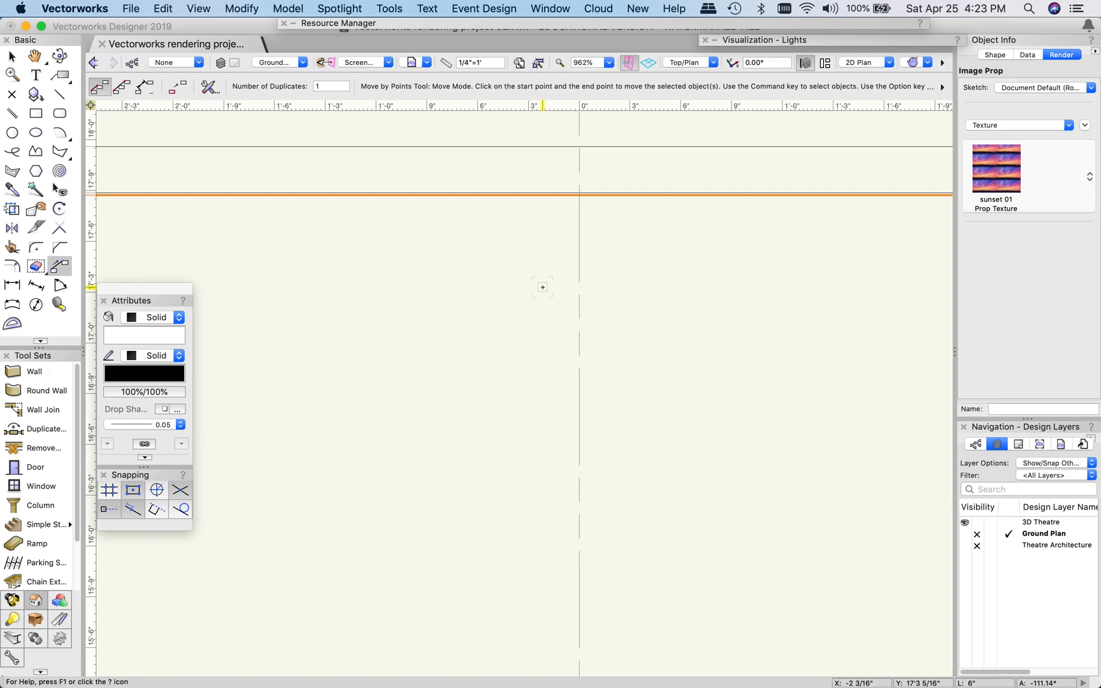
pyautogui.scroll(-5, 542, 287)
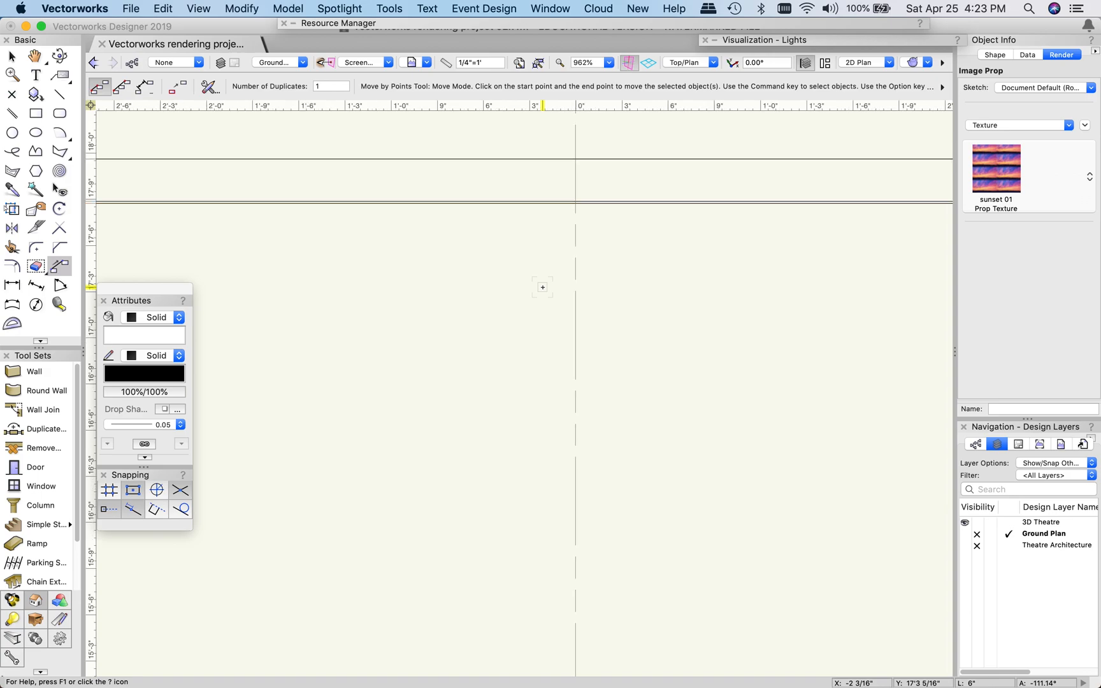
# Show the stage from the front in normal perspective and render it in OpenGL
pyautogui.click(696, 63)
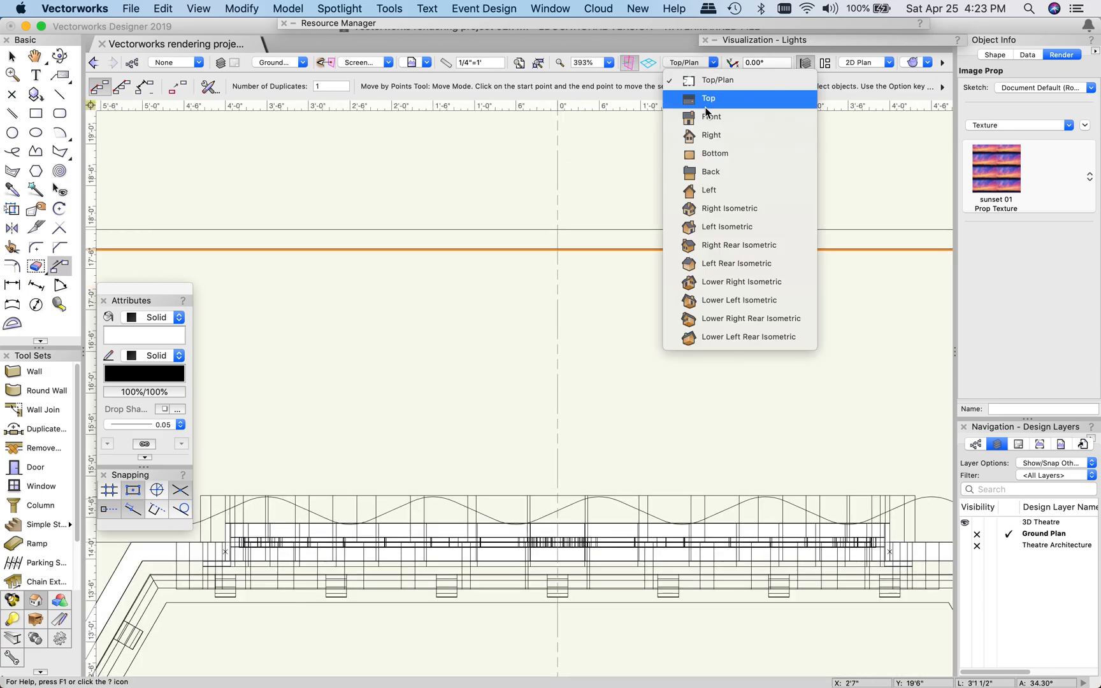
pyautogui.click(711, 116)
pyautogui.scroll(-6, 502, 391)
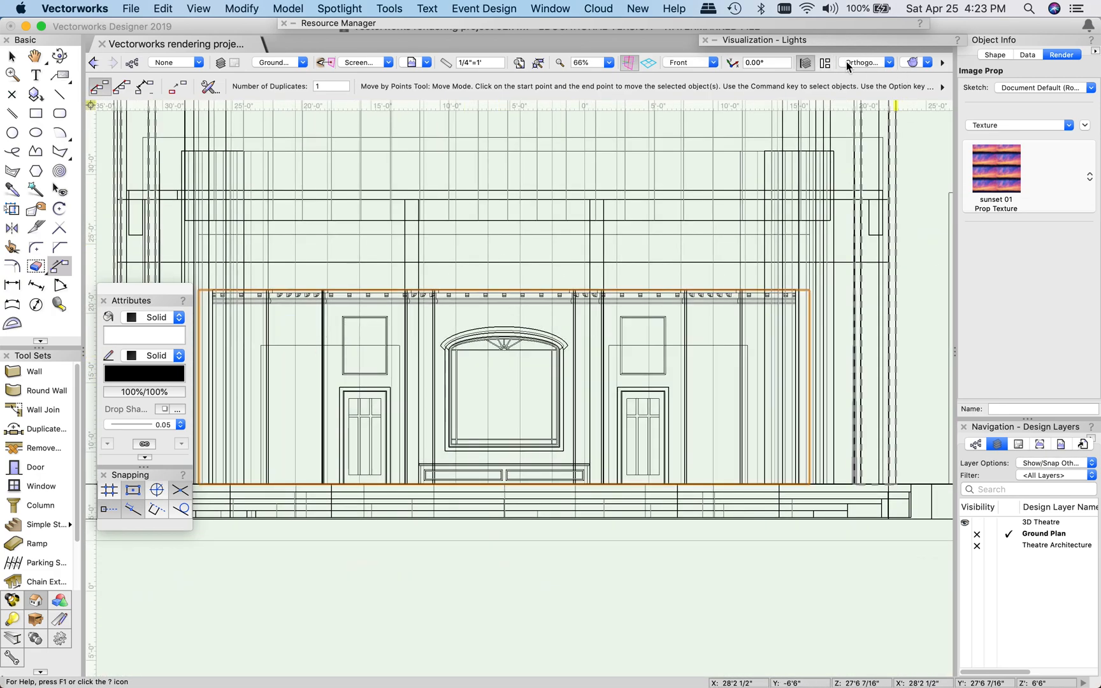
pyautogui.click(868, 61)
pyautogui.click(866, 123)
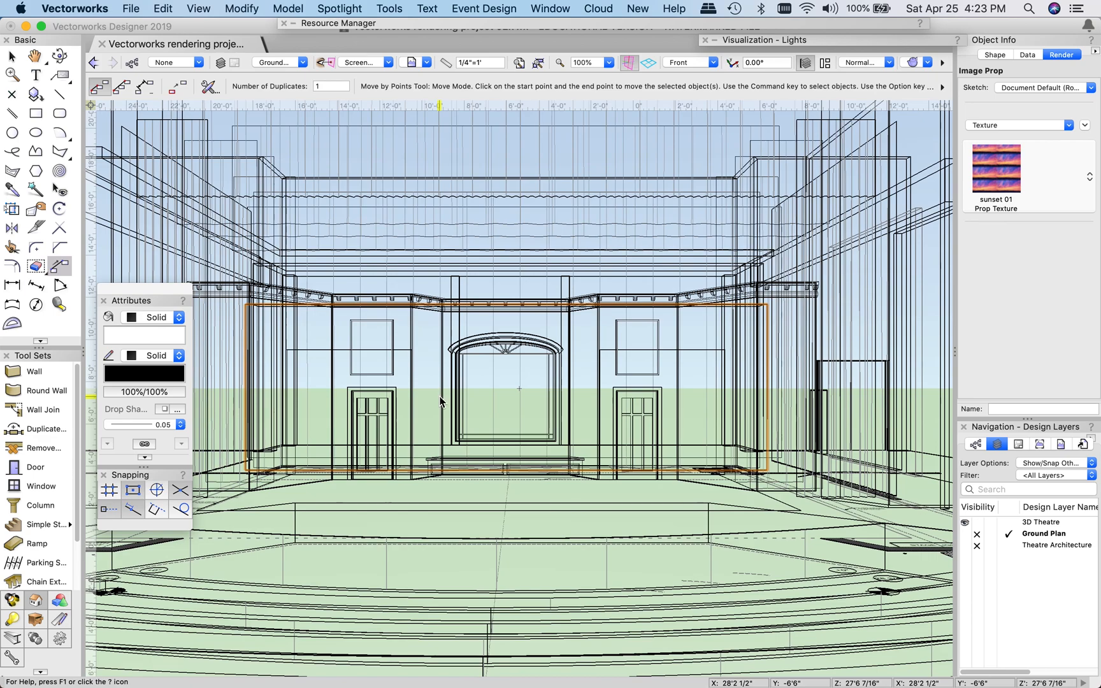
pyautogui.click(912, 62)
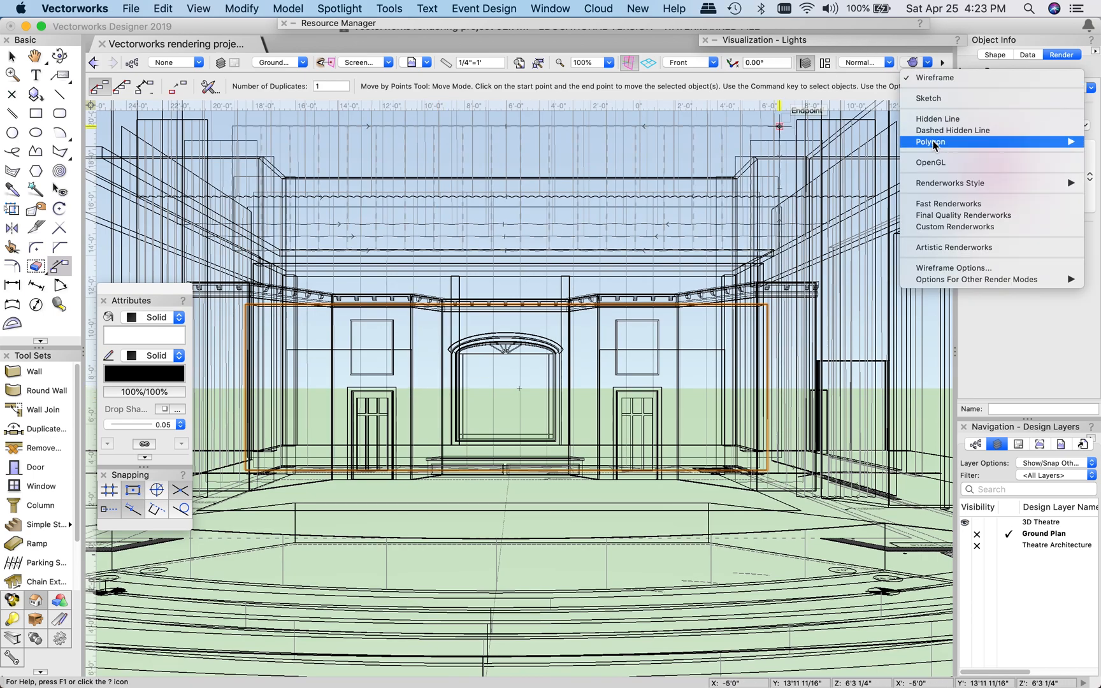
pyautogui.click(931, 163)
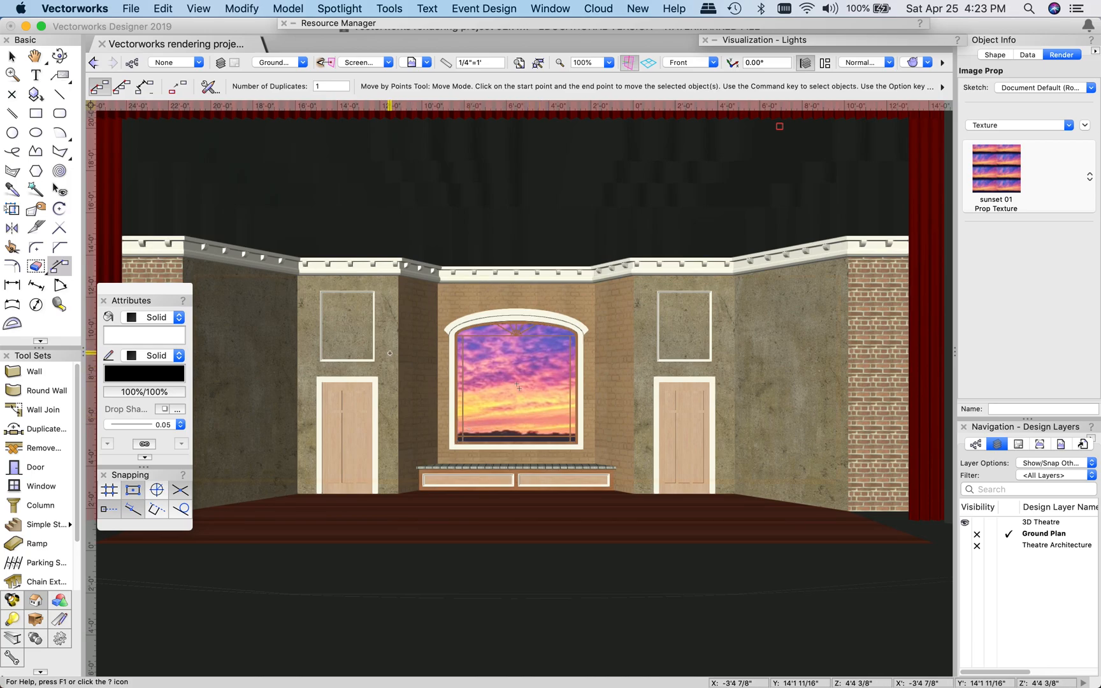
# Fly over the rendered set to check the sunset prop through the window and above the walls
pyautogui.click(60, 56)
pyautogui.moveTo(447, 328); pyautogui.dragTo(479, 395)
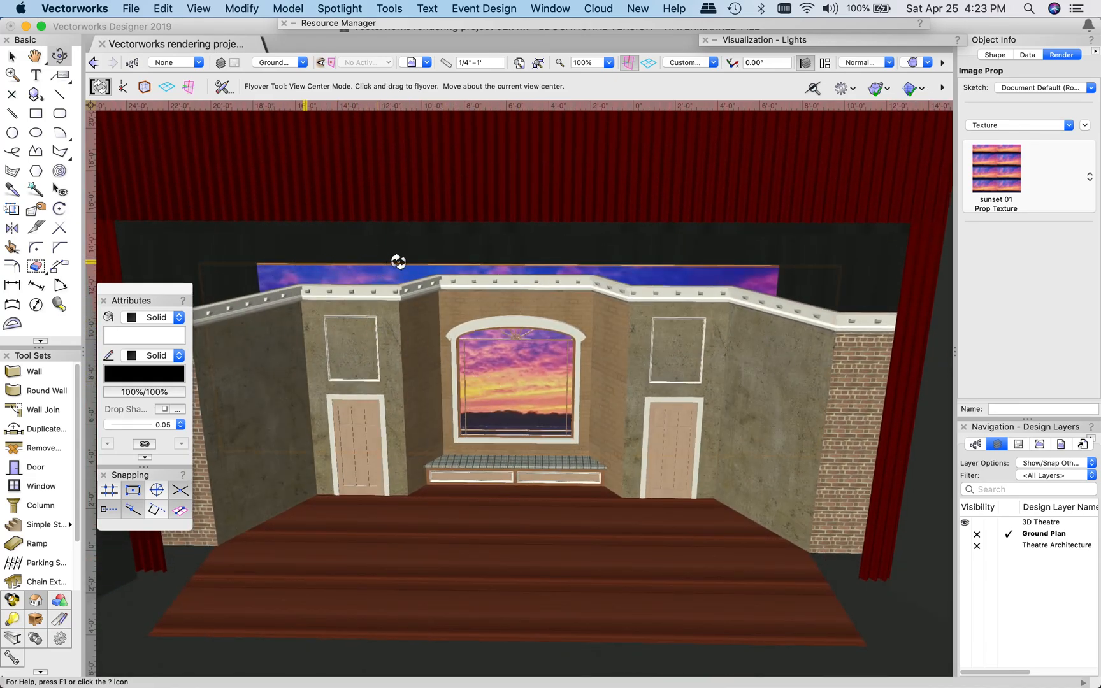
pyautogui.moveTo(547, 392); pyautogui.dragTo(556, 358)
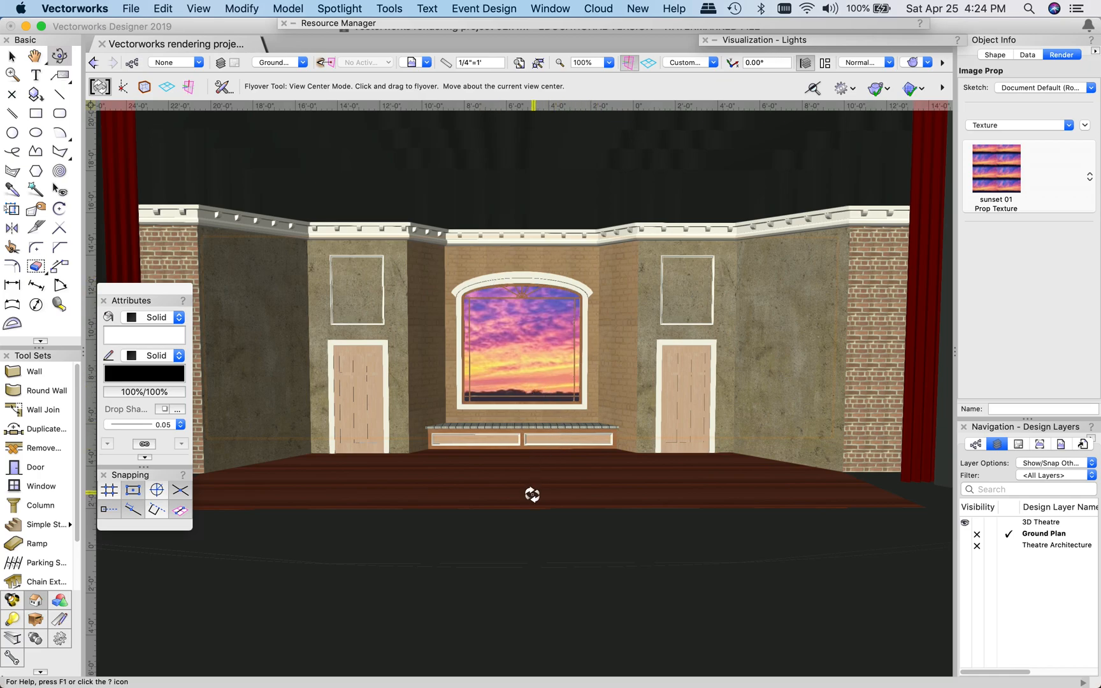
# Display the sunset prop's shape properties to review its position and dimensions
pyautogui.click(996, 56)
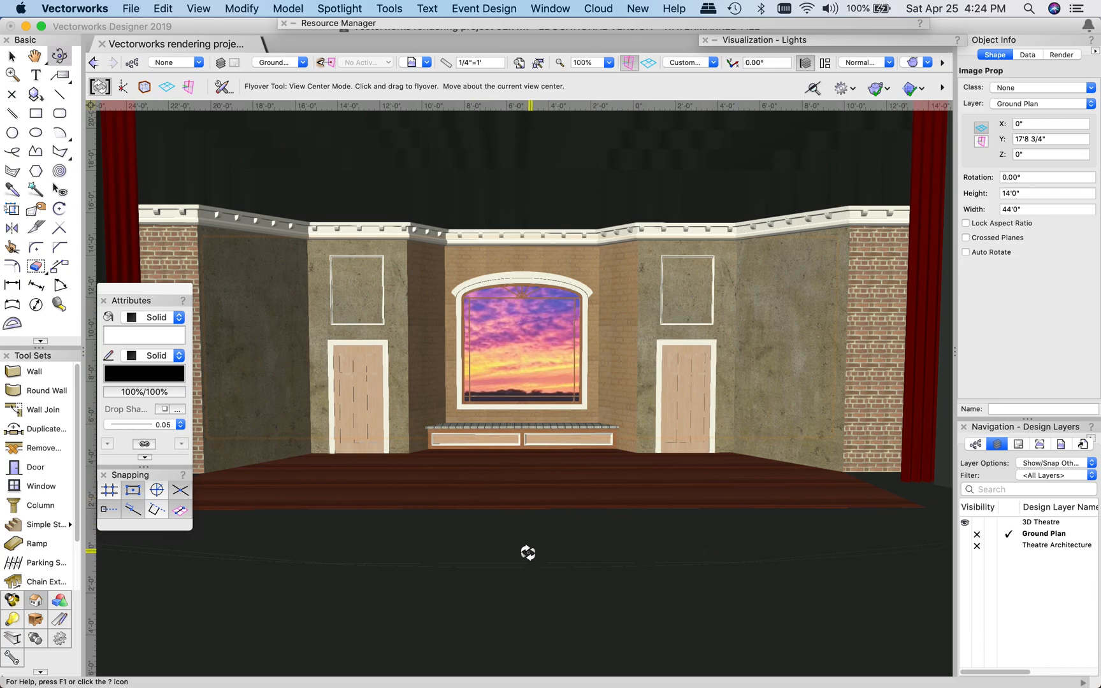
pyautogui.click(242, 8)
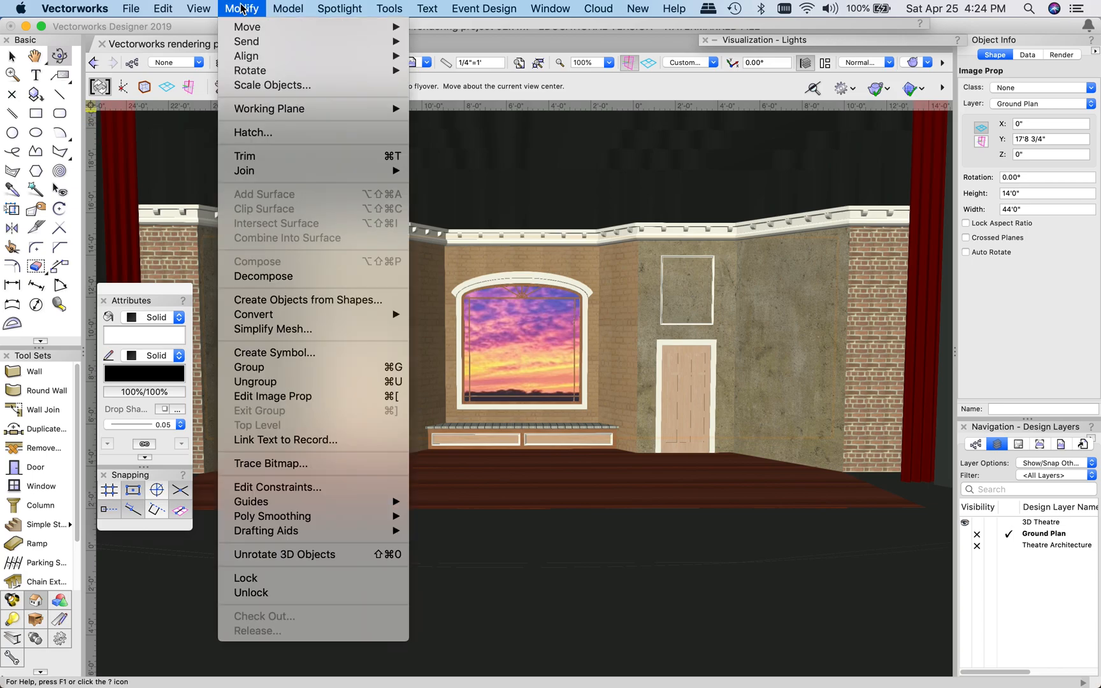
pyautogui.click(245, 11)
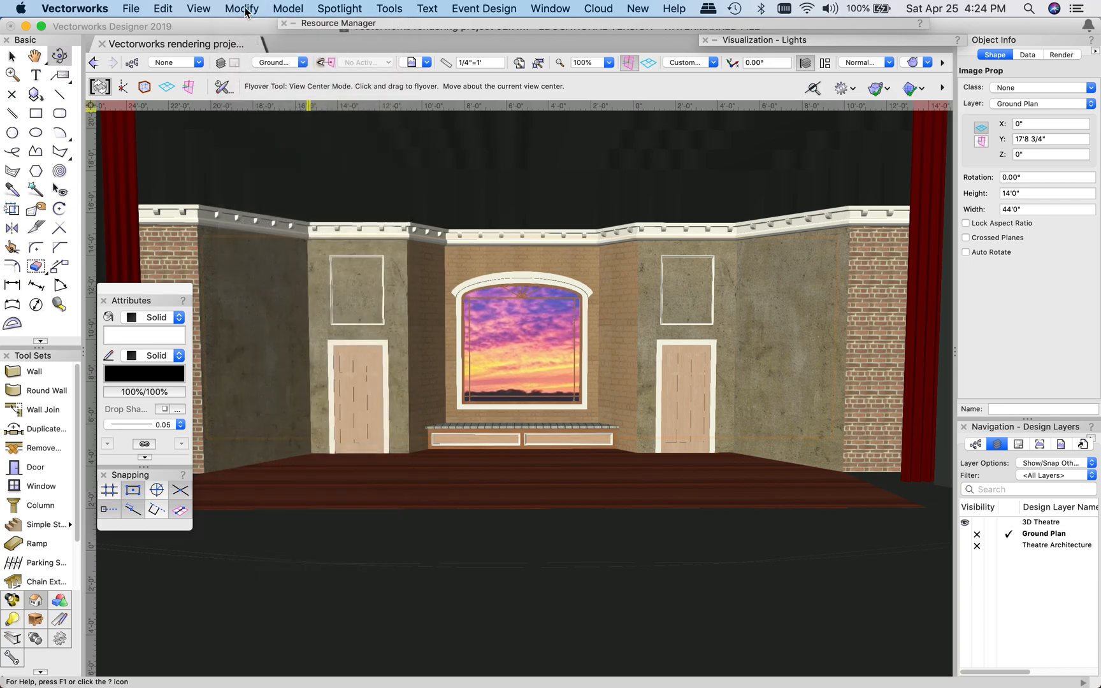